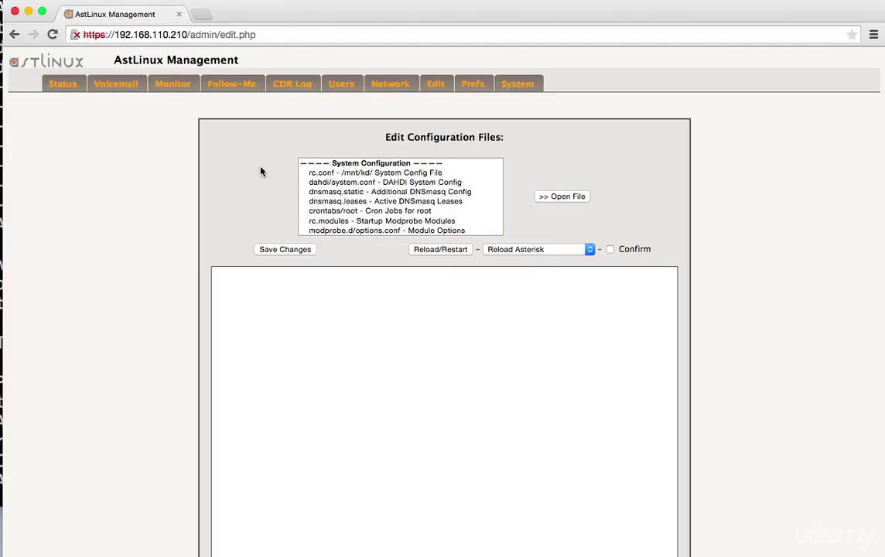
# - Switch to the Network tab to show the Network Configuration Settings page
pyautogui.click(394, 87)
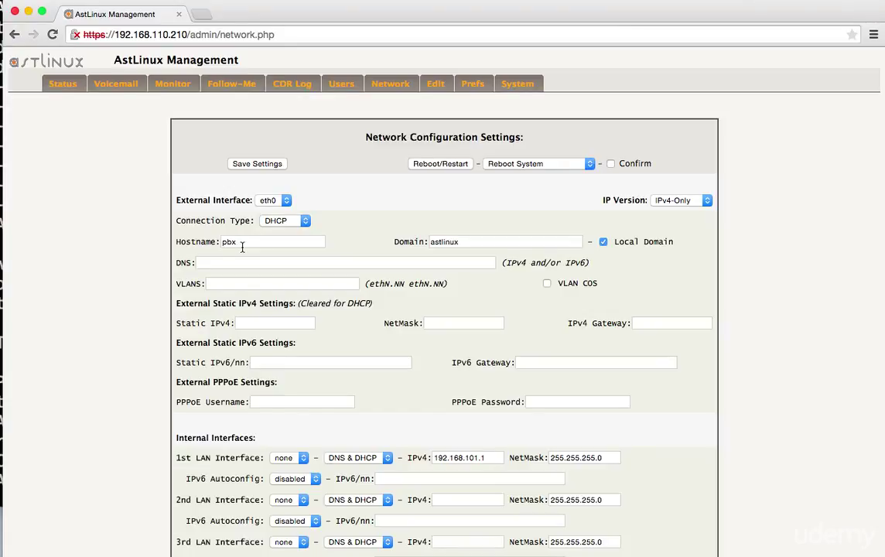
# - In Network Time Settings, keep NTP server us.pool.ntp.org and choose timezone America/New_York
pyautogui.scroll(-3, 158, 263)
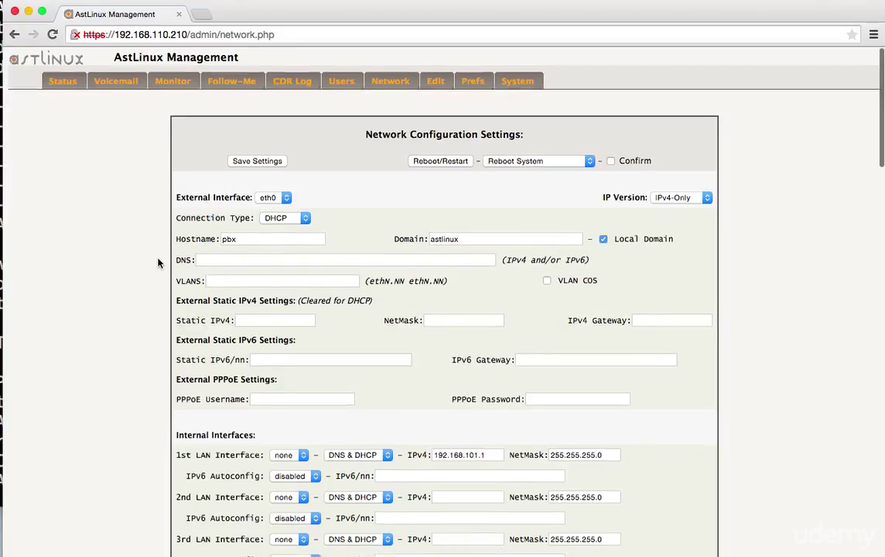
pyautogui.scroll(-10, 158, 263)
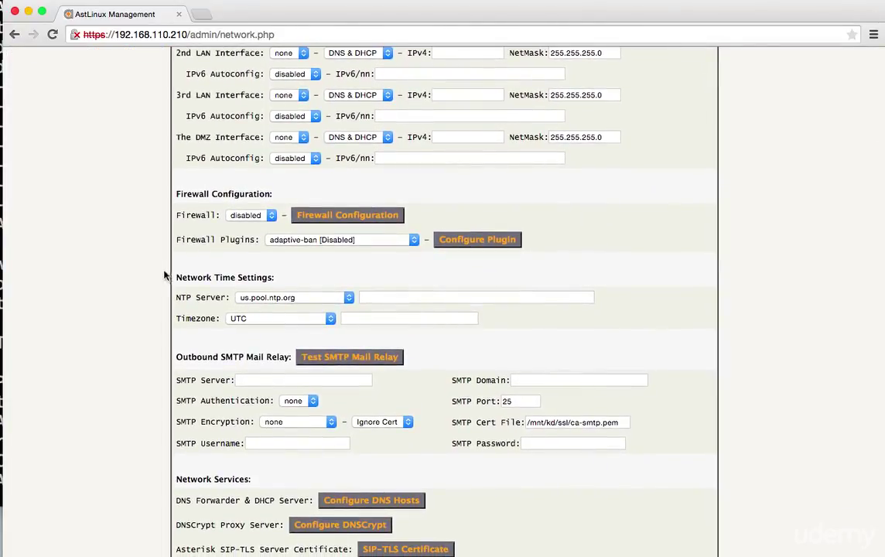
pyautogui.scroll(-1, 178, 269)
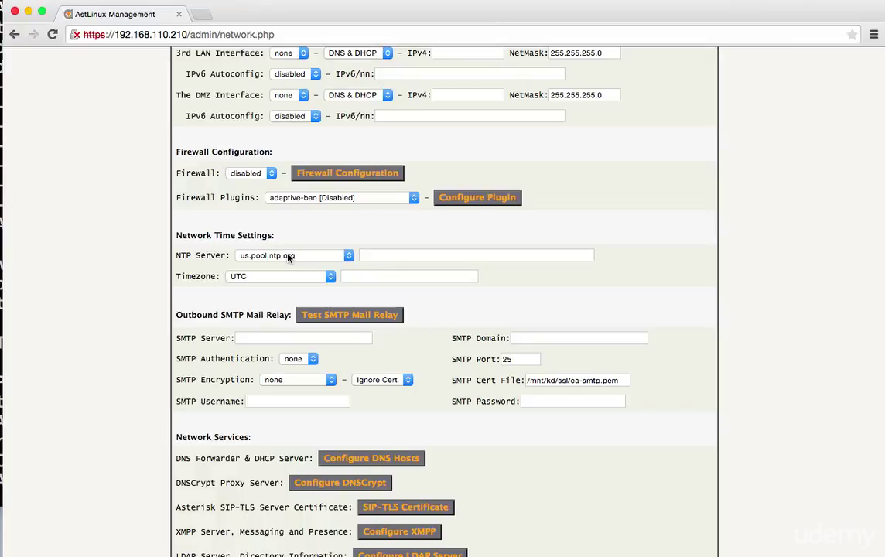
pyautogui.click(306, 257)
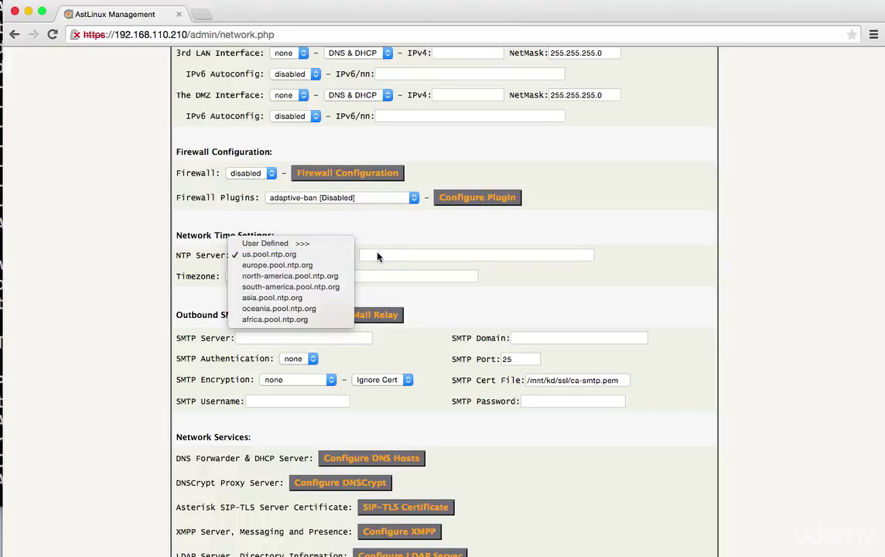
pyautogui.click(263, 258)
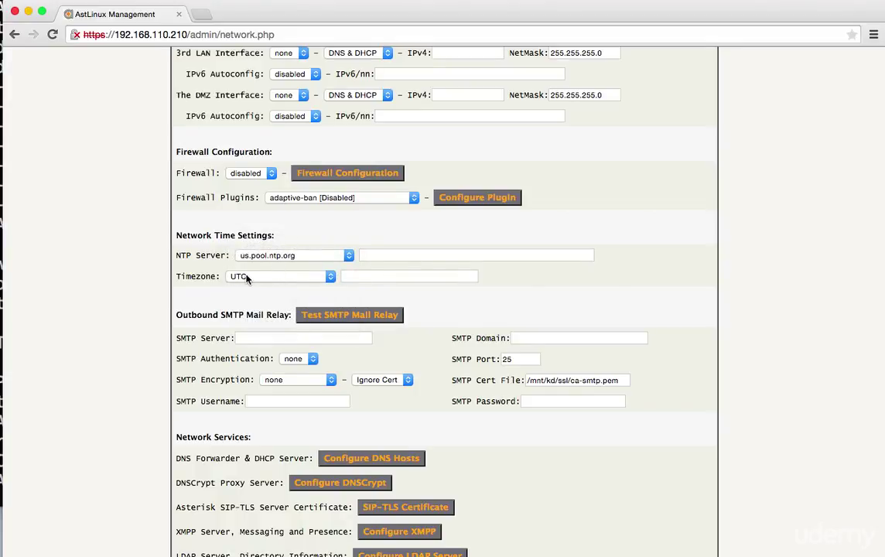
pyautogui.click(246, 279)
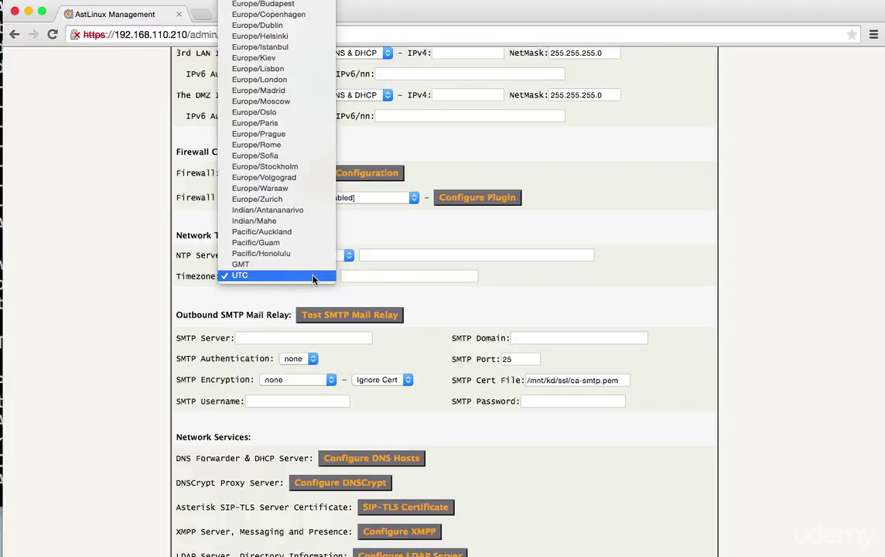
pyautogui.scroll(10, 277, 259)
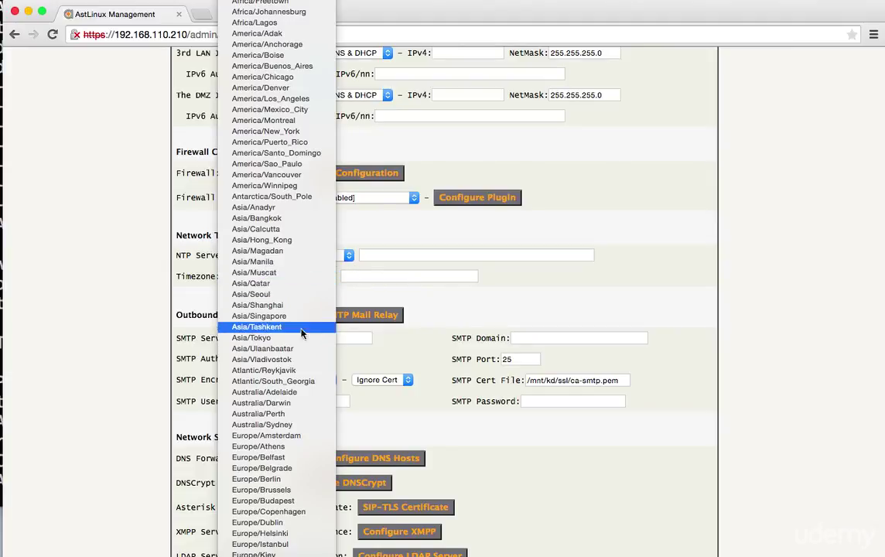
pyautogui.click(276, 132)
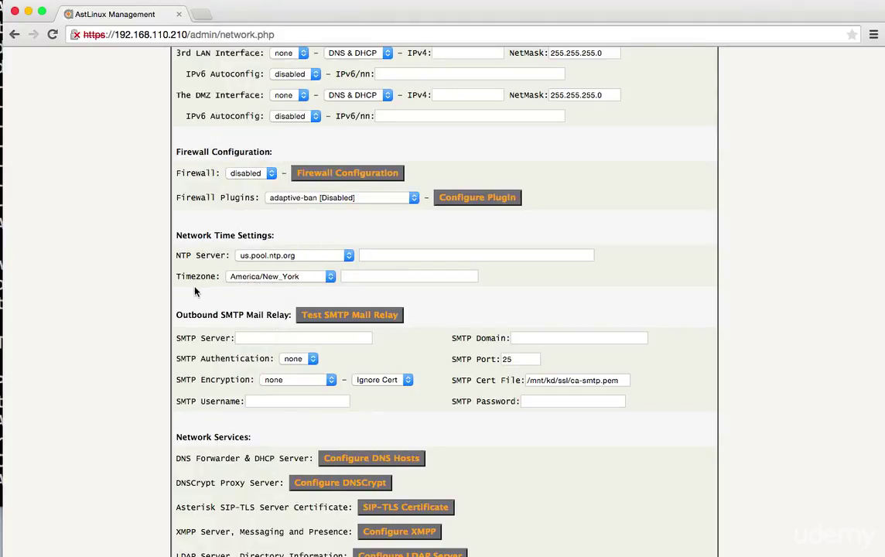
# - Enter smtp.gmail.com as the outbound SMTP relay server
pyautogui.scroll(-3, 247, 270)
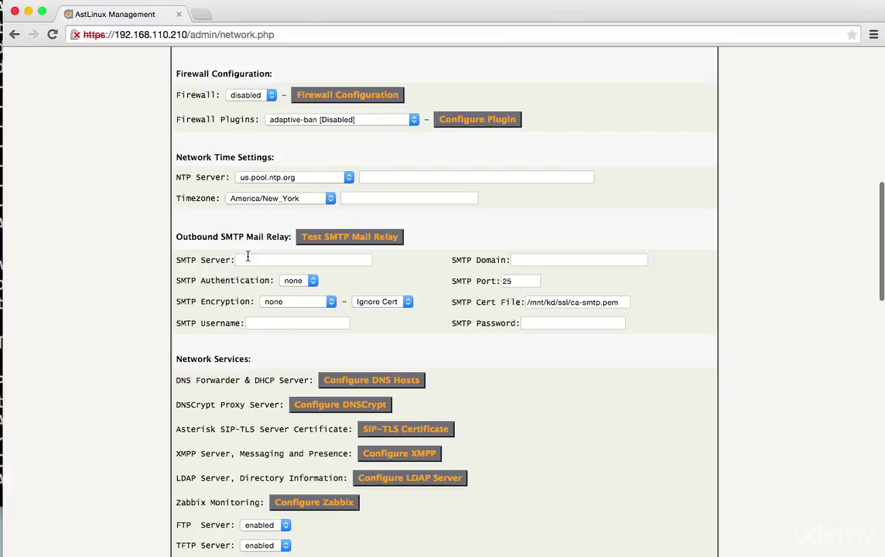
pyautogui.click(248, 258)
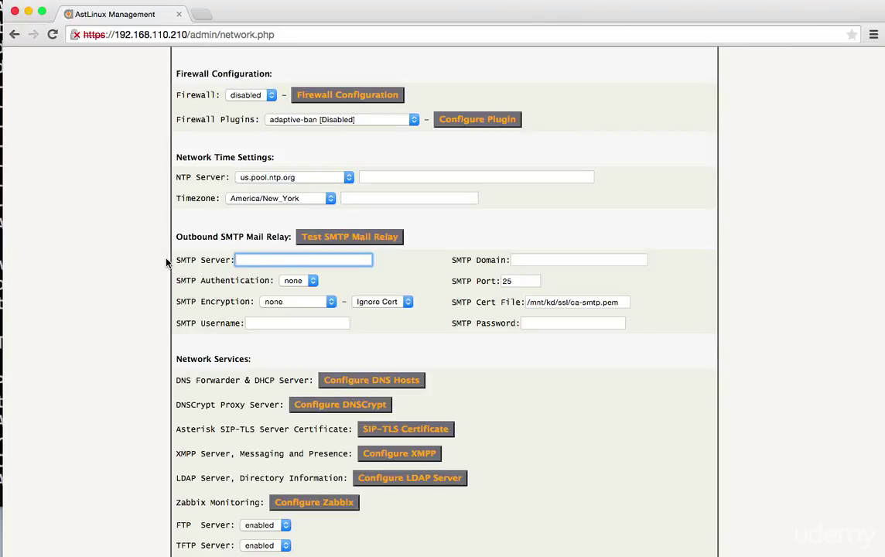
pyautogui.write('smtp.gmail.com')
# - Set SMTP Authentication to plain and SMTP Encryption to TLS/STARTTLS
pyautogui.click(304, 280)
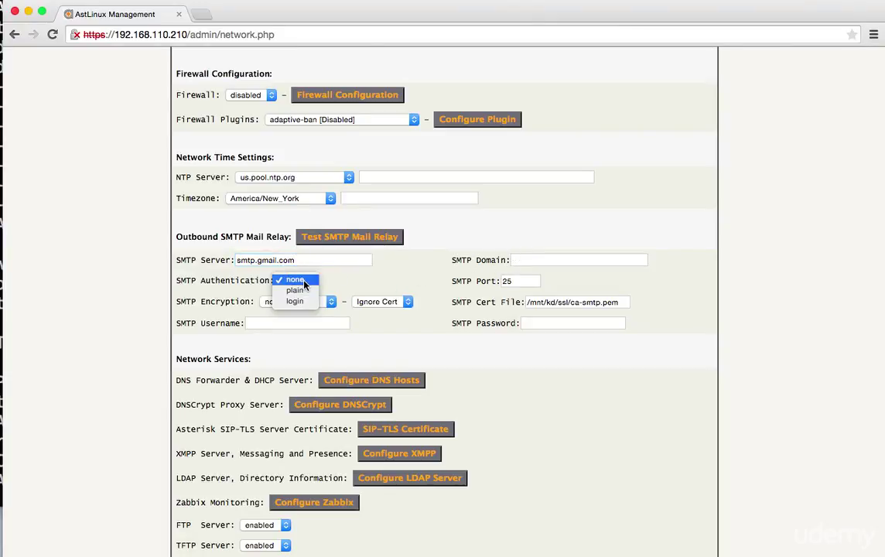
pyautogui.click(296, 291)
pyautogui.click(287, 304)
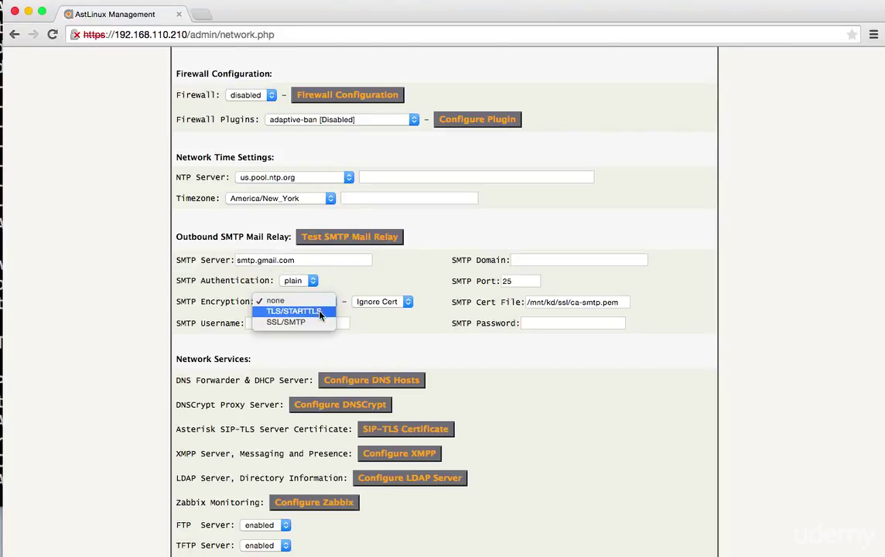
pyautogui.click(321, 313)
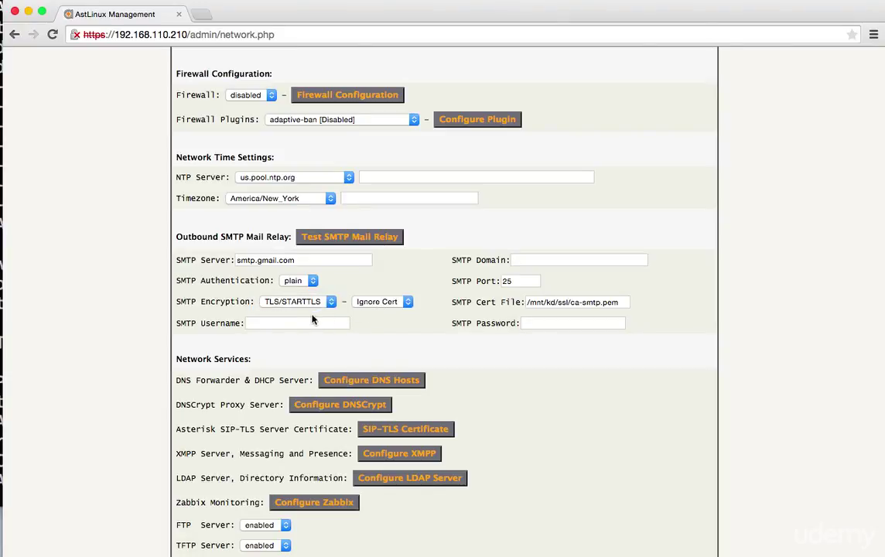
pyautogui.click(299, 320)
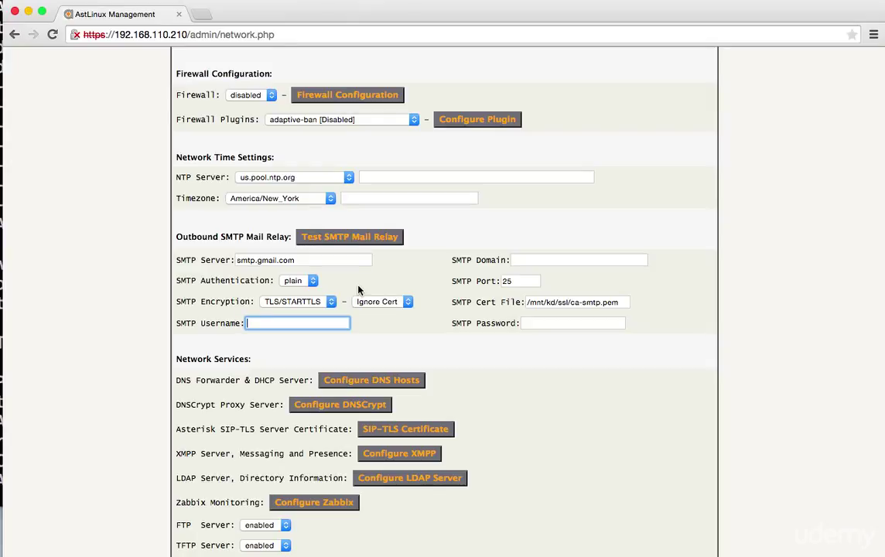
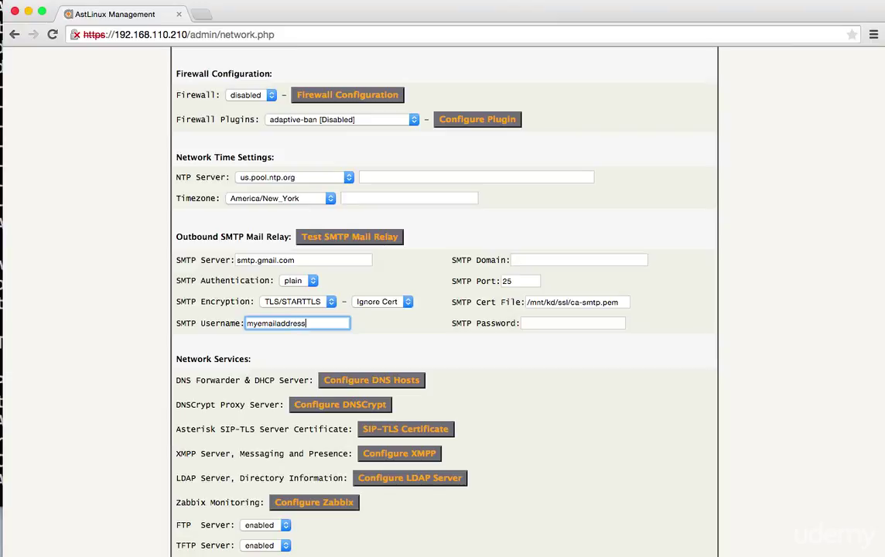
# - Enter the Gmail address as SMTP username, change the port from 25 to 587, and type the account password
pyautogui.moveTo(348, 324); pyautogui.dragTo(233, 322)
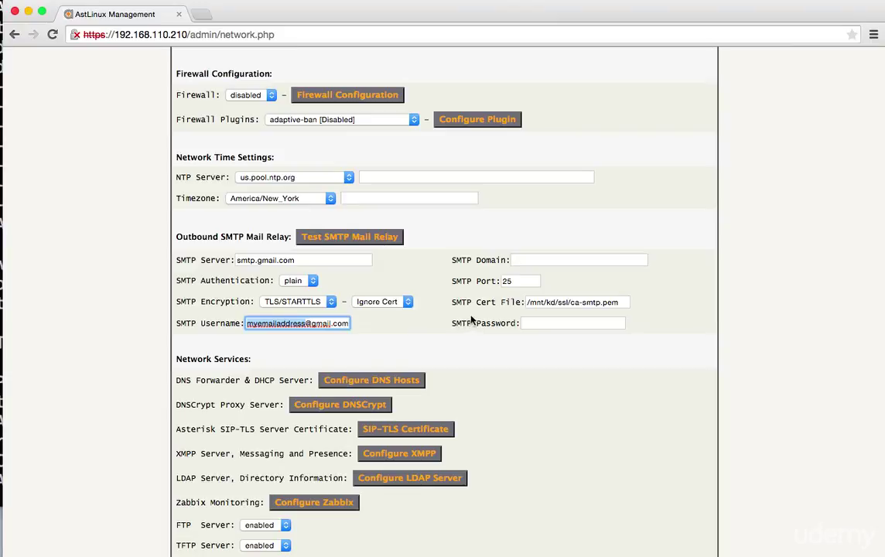
pyautogui.click(517, 281)
pyautogui.doubleClick(517, 281)
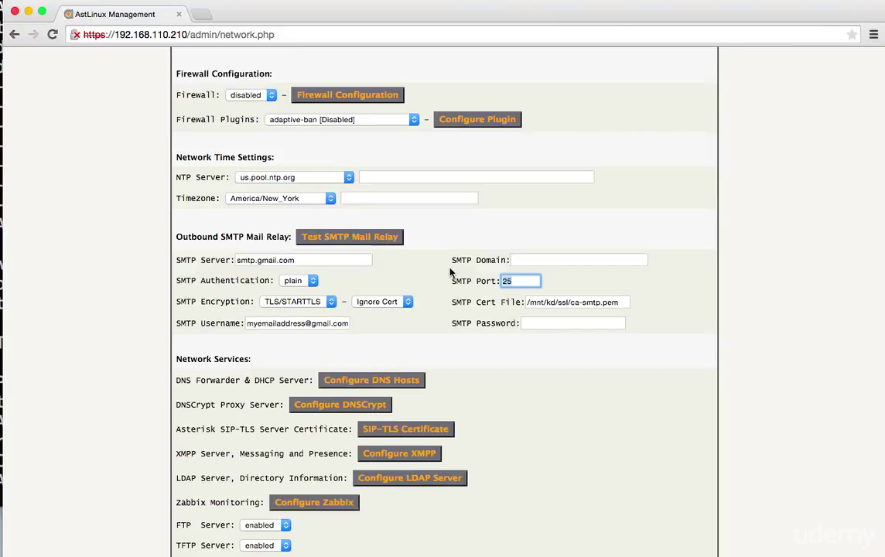
pyautogui.write('587')
pyautogui.click(532, 323)
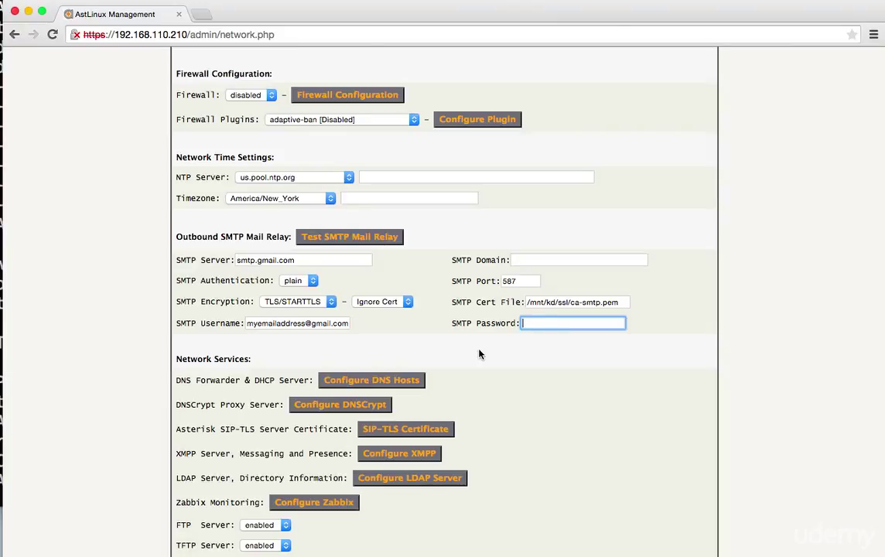
pyautogui.write('•••••••••••')
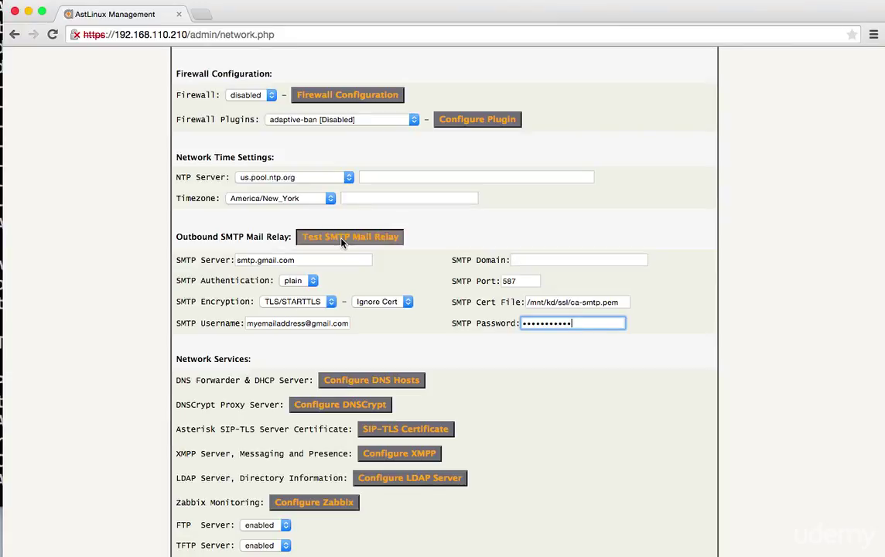
# - Send a test from Test SMTP Mail Relay with no recipient, getting 'To Email Address is missing.'
pyautogui.click(341, 242)
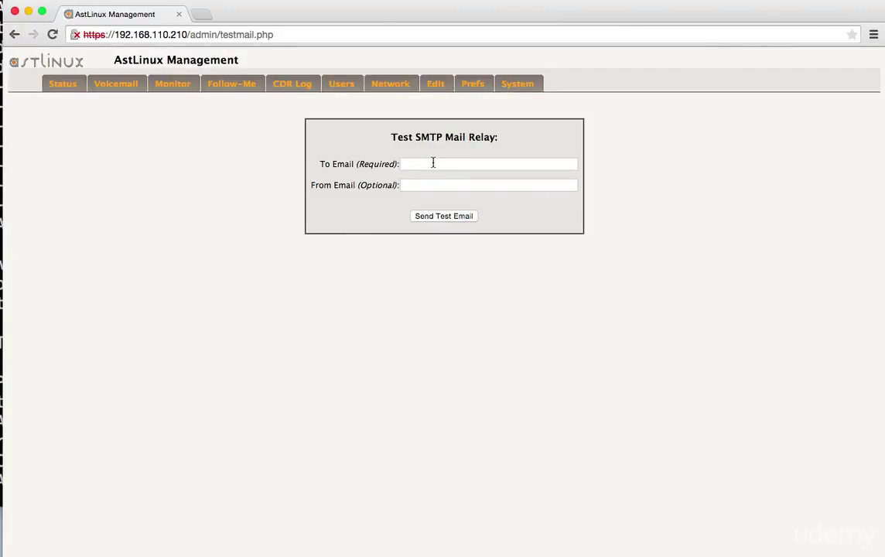
pyautogui.click(432, 162)
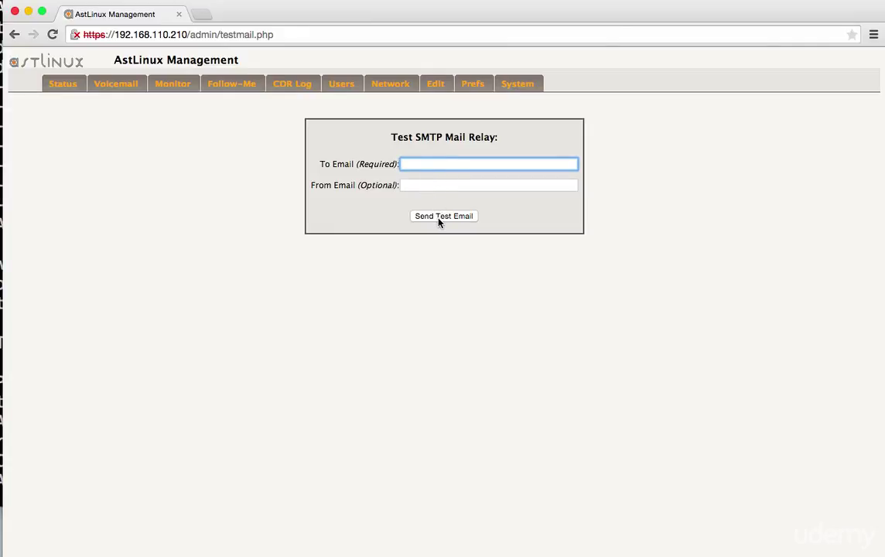
pyautogui.click(438, 217)
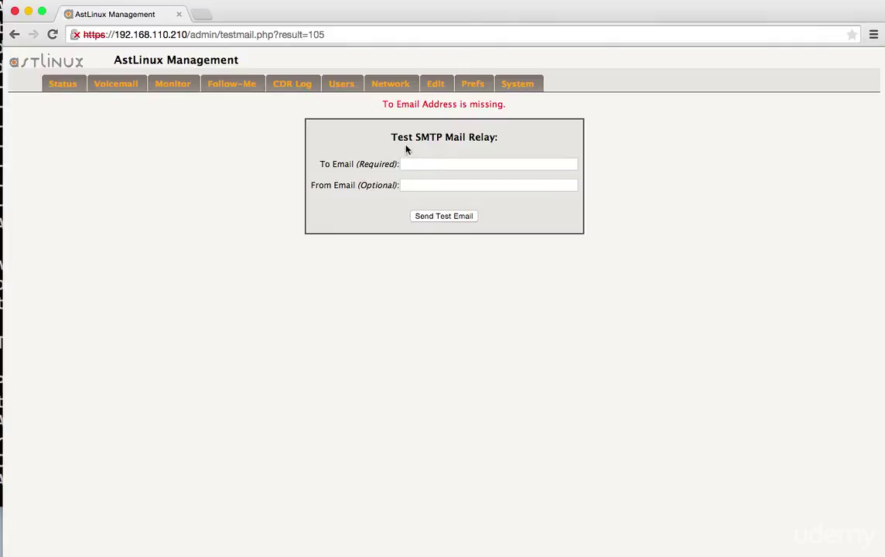
# - Return to Network settings and scroll to confirm the timezone and smtp.gmail.com relay on port 587
pyautogui.click(392, 91)
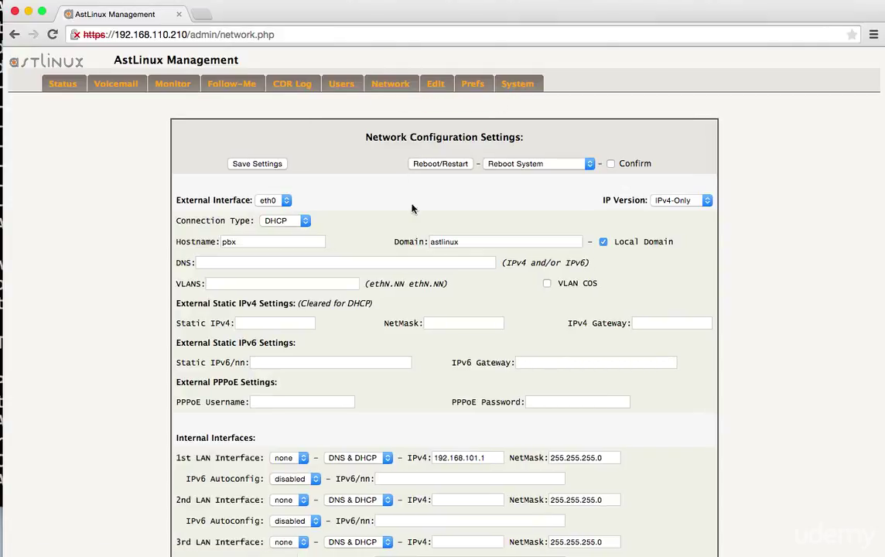
pyautogui.scroll(-15, 406, 225)
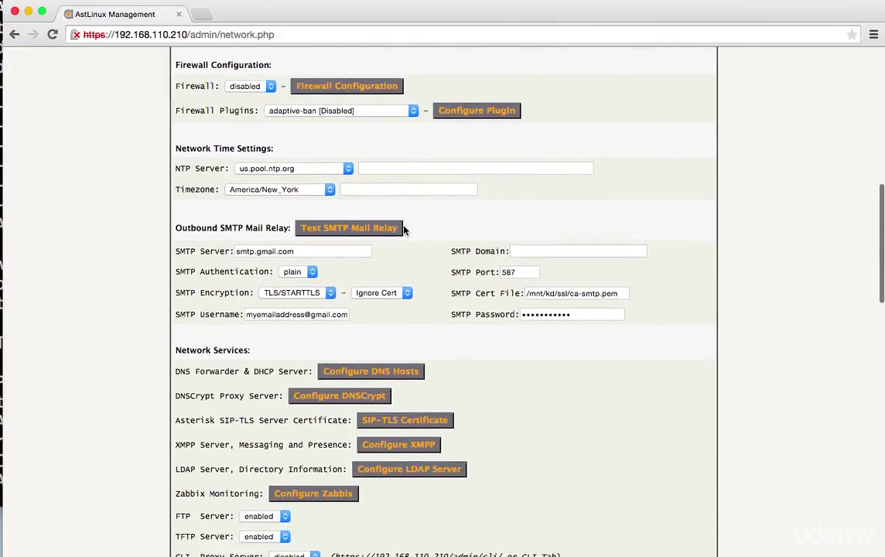